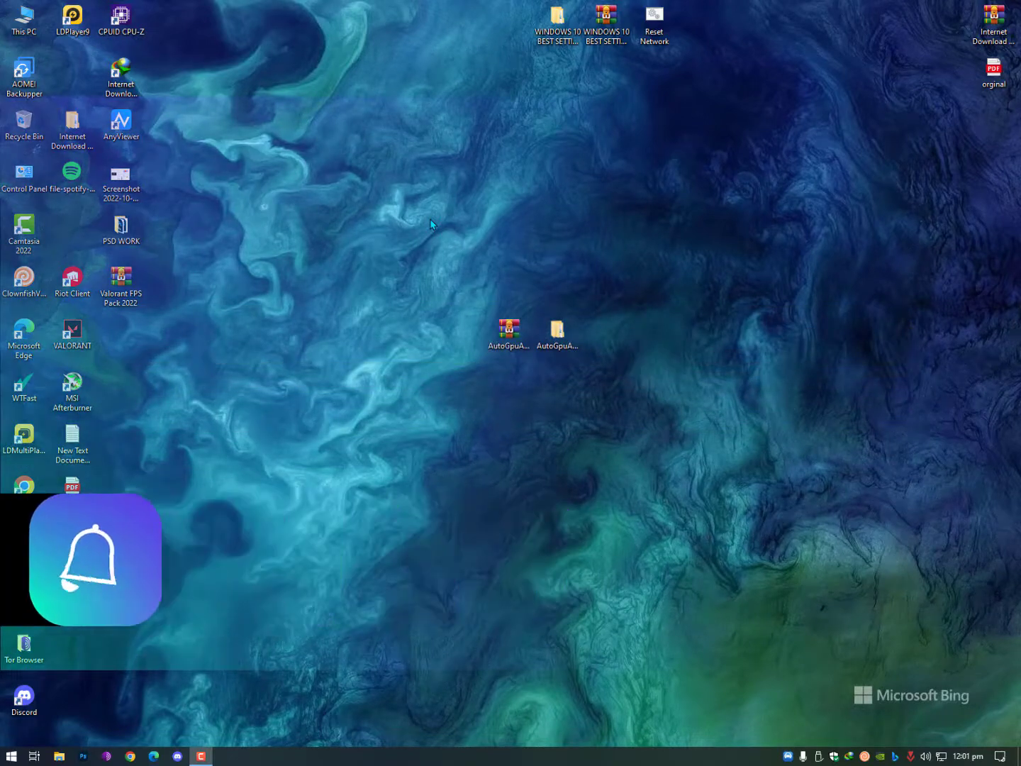
# Step: Drag-select desktop items, then clear the desktop selection
pyautogui.moveTo(422, 273); pyautogui.dragTo(623, 292)
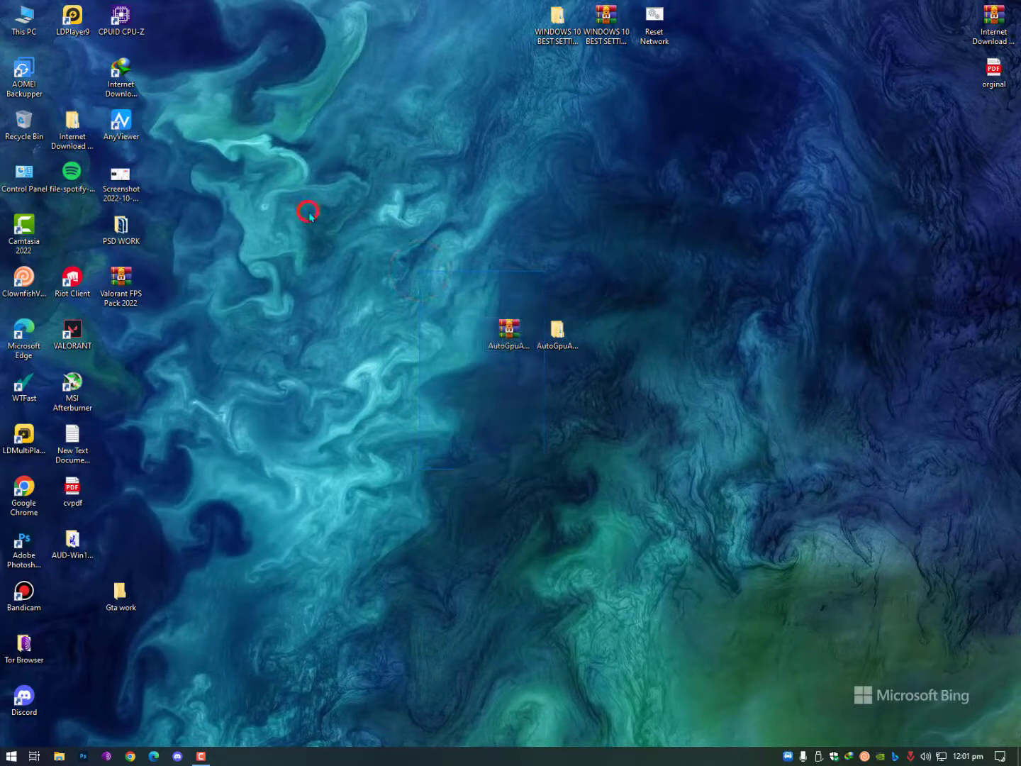
pyautogui.click(310, 215)
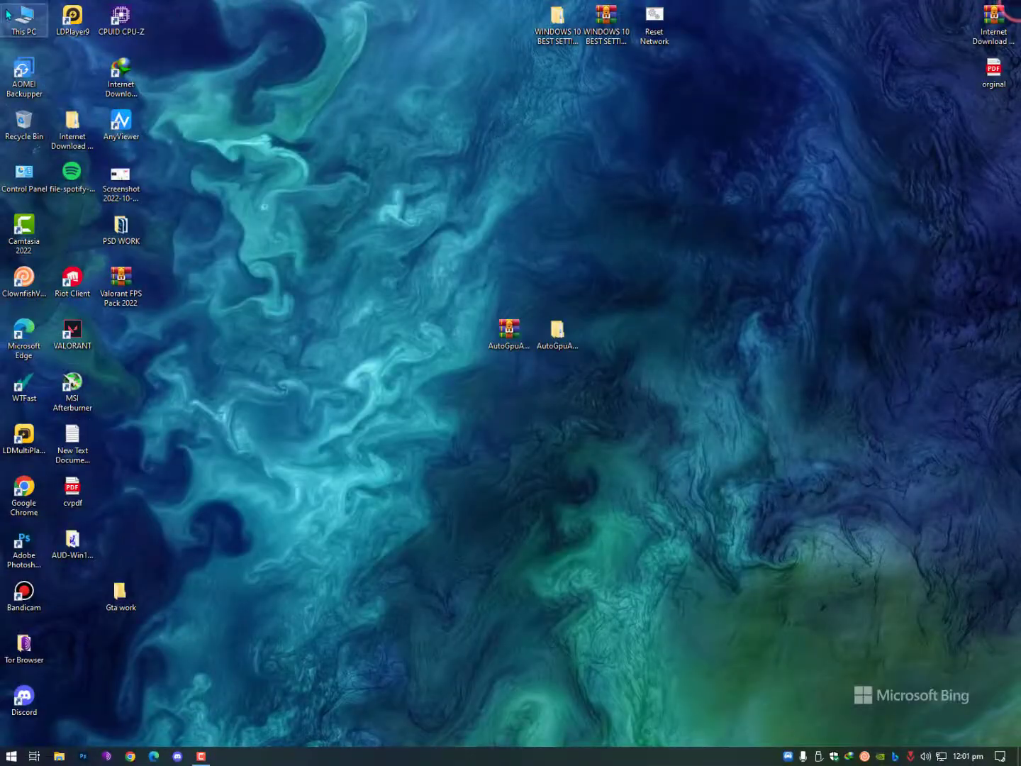
# Step: From This PC's options, reach Display adapters and open the NVIDIA GeForce GT 610 properties
pyautogui.rightClick(7, 12)
pyautogui.click(32, 158)
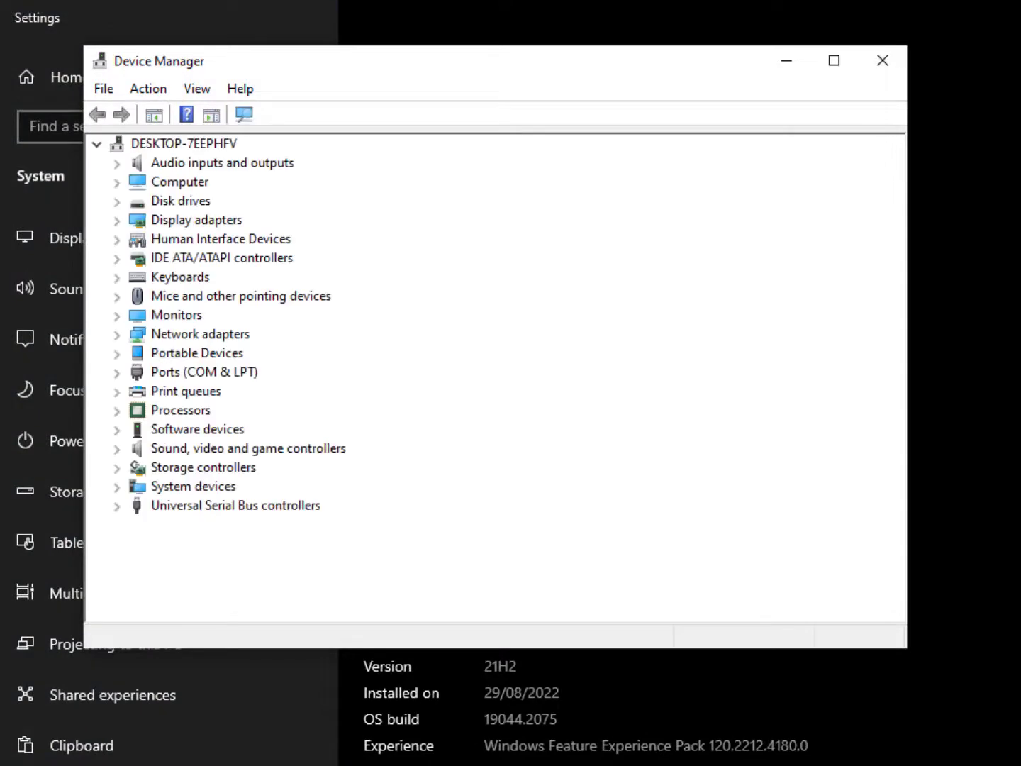
pyautogui.click(118, 220)
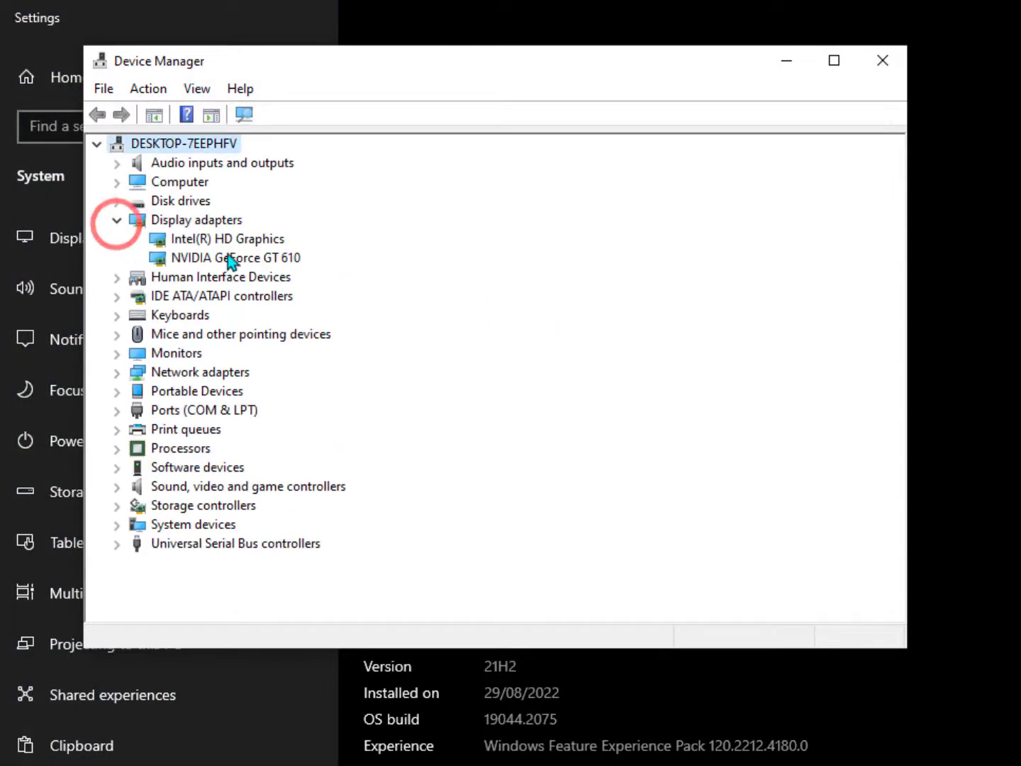
pyautogui.click(260, 258)
pyautogui.doubleClick(260, 258)
# Step: Review the GeForce GT 610 driver details, then dismiss its properties with OK
pyautogui.click(368, 159)
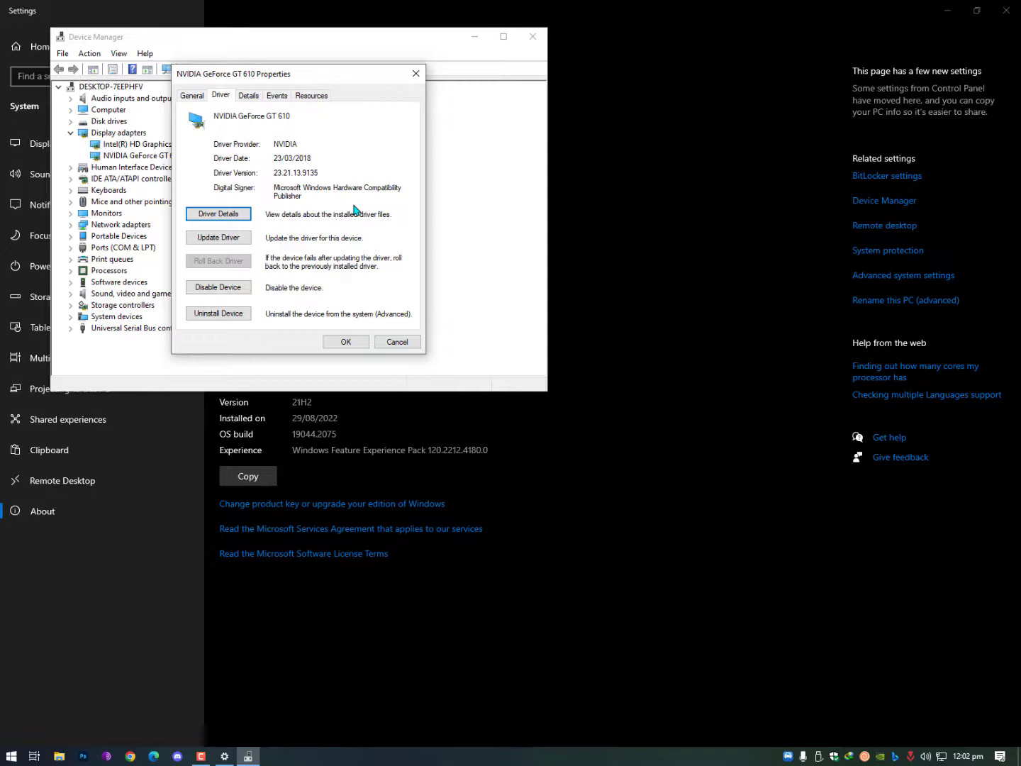
pyautogui.click(248, 95)
pyautogui.click(343, 339)
# Step: Close Device Manager and the Settings window to return to the desktop
pyautogui.click(532, 37)
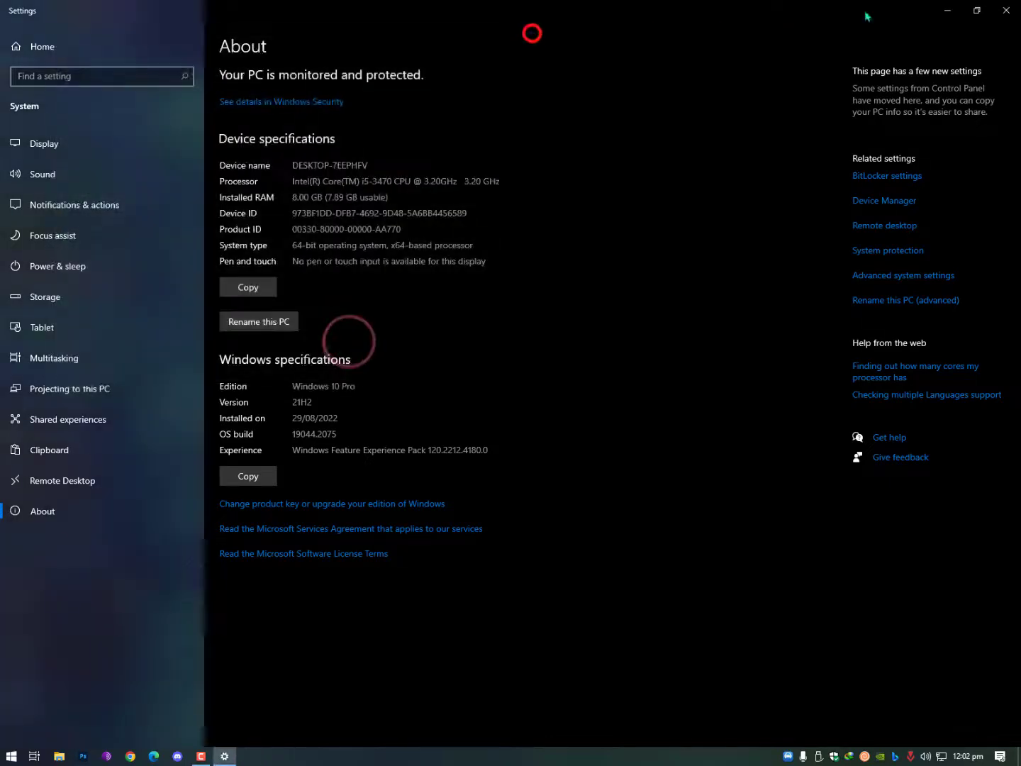
pyautogui.click(1006, 10)
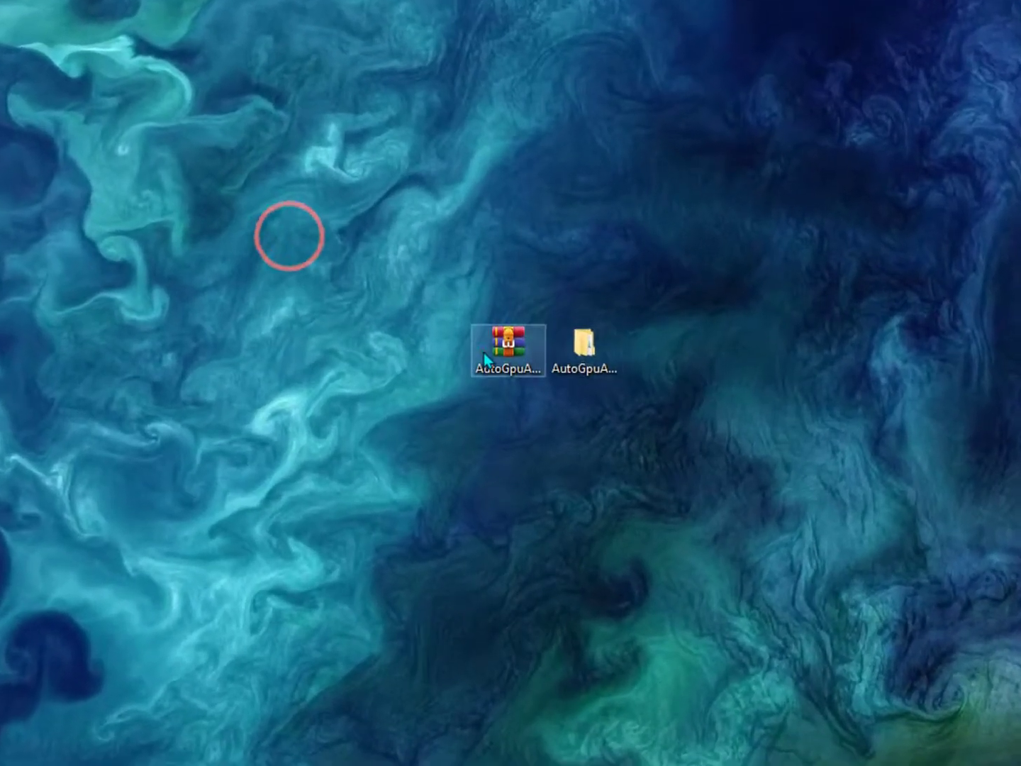
# Step: Open the nested AutoGpuAffinity folders and run start.bat as administrator
pyautogui.click(483, 344)
pyautogui.moveTo(436, 232); pyautogui.dragTo(584, 437)
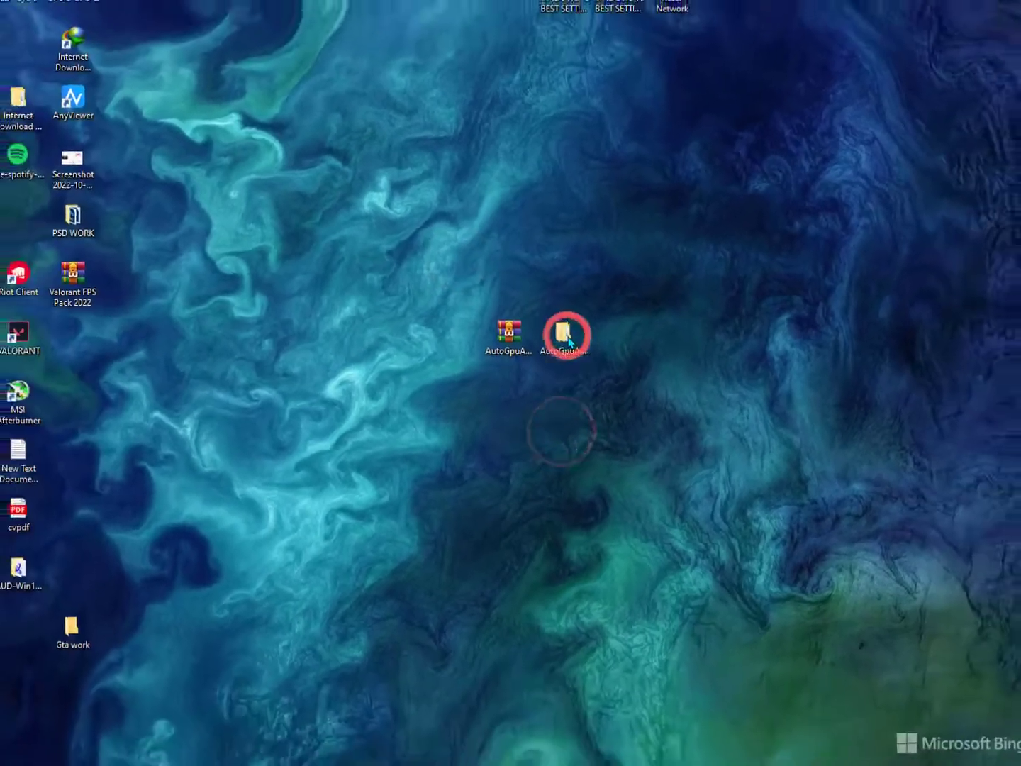
pyautogui.doubleClick(581, 347)
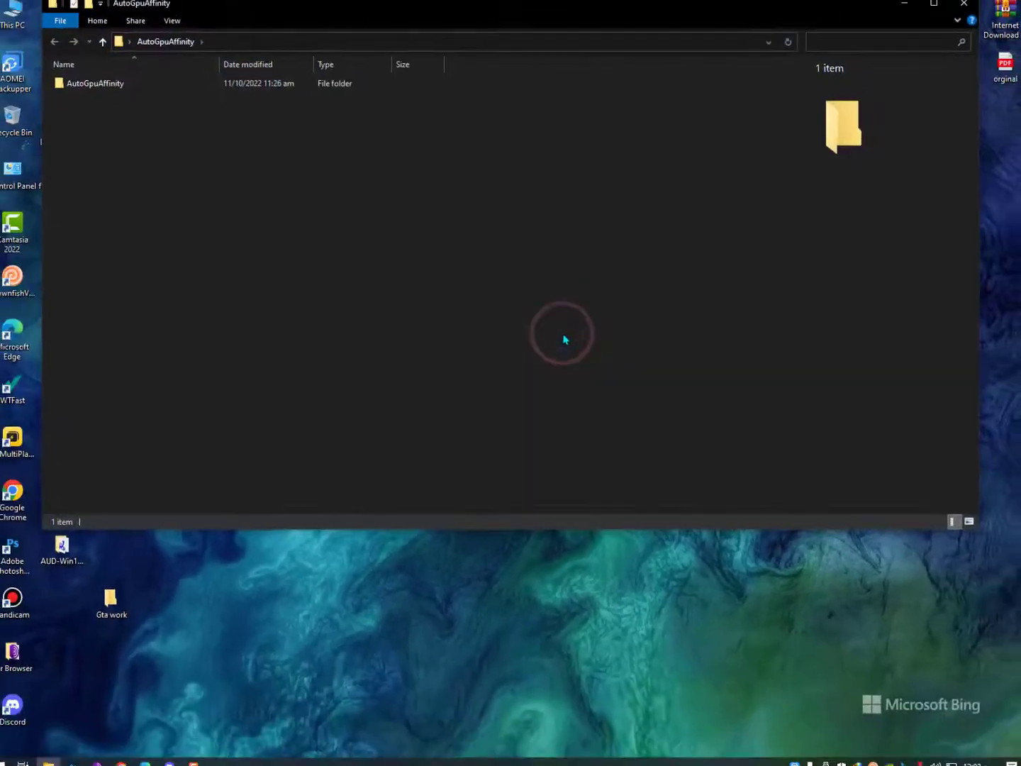
pyautogui.doubleClick(106, 89)
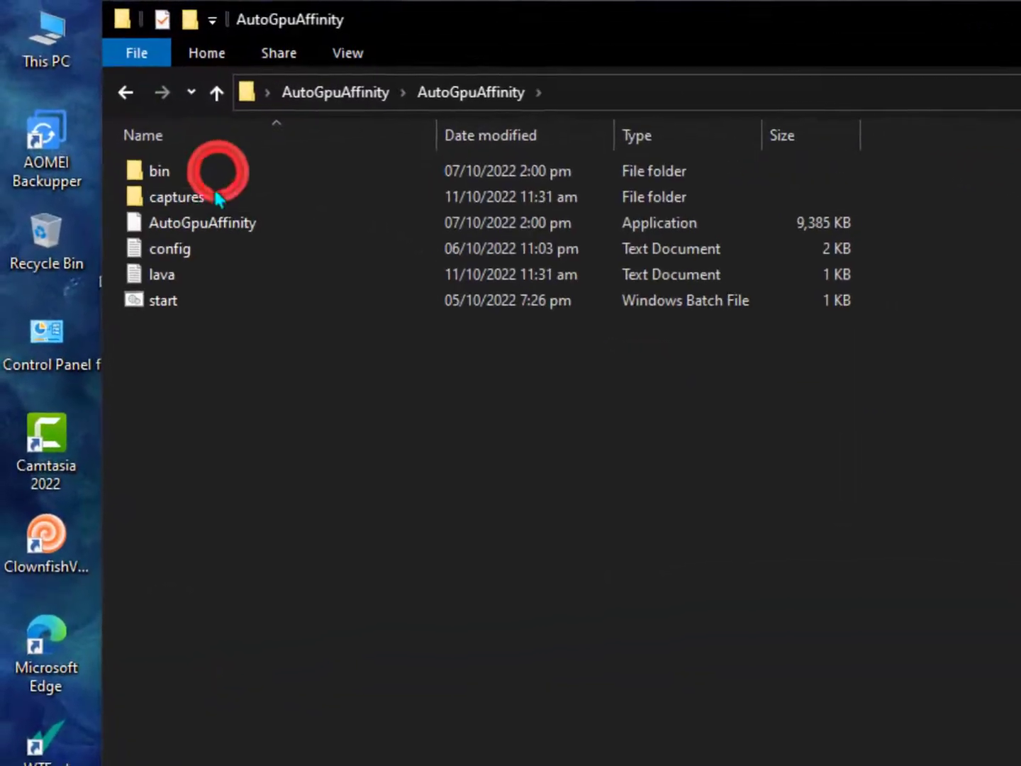
pyautogui.doubleClick(164, 303)
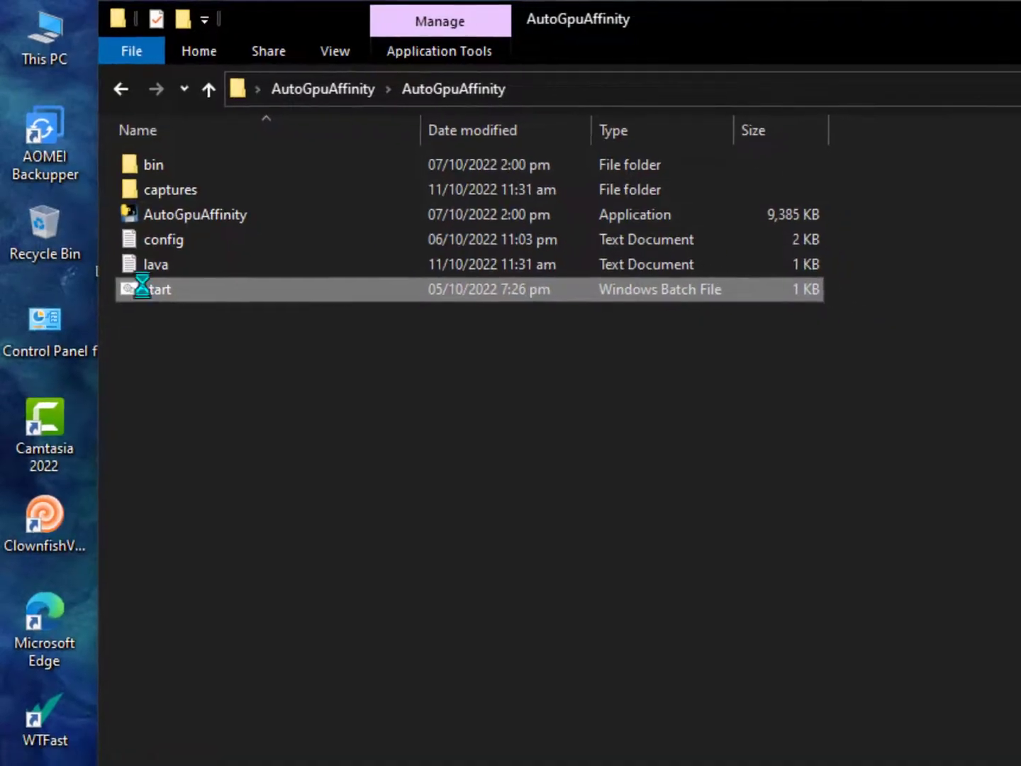
pyautogui.rightClick(130, 258)
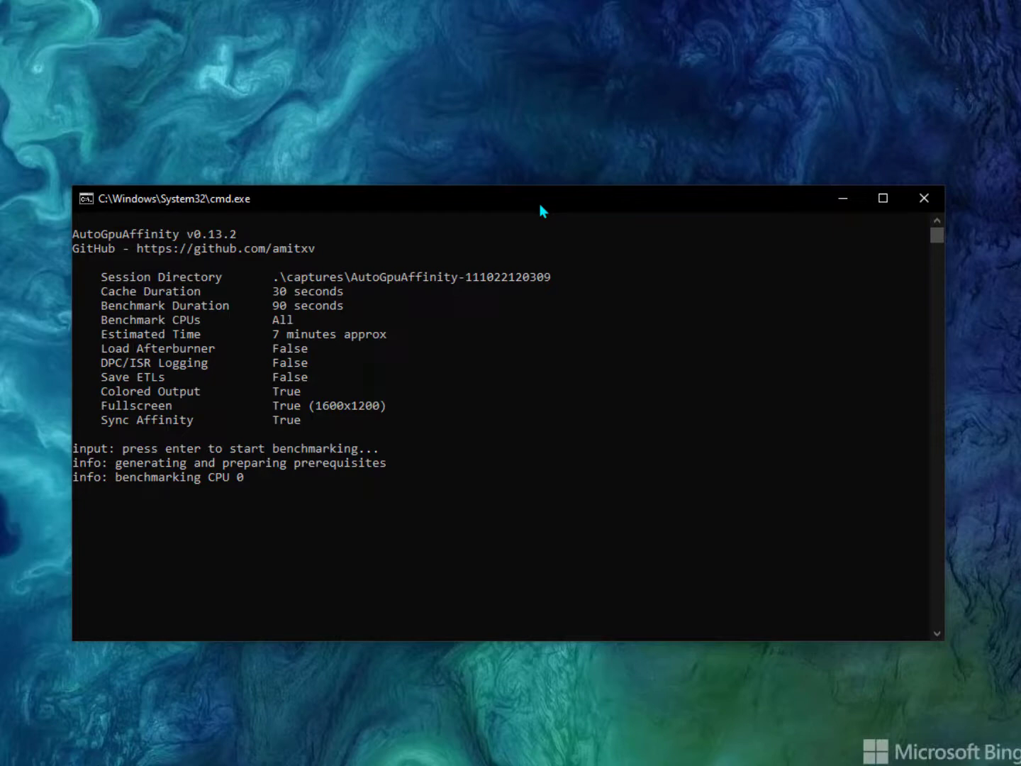
# Step: Highlight '7 minutes approx' in the benchmark's Command Prompt output
pyautogui.moveTo(269, 334); pyautogui.dragTo(385, 335)
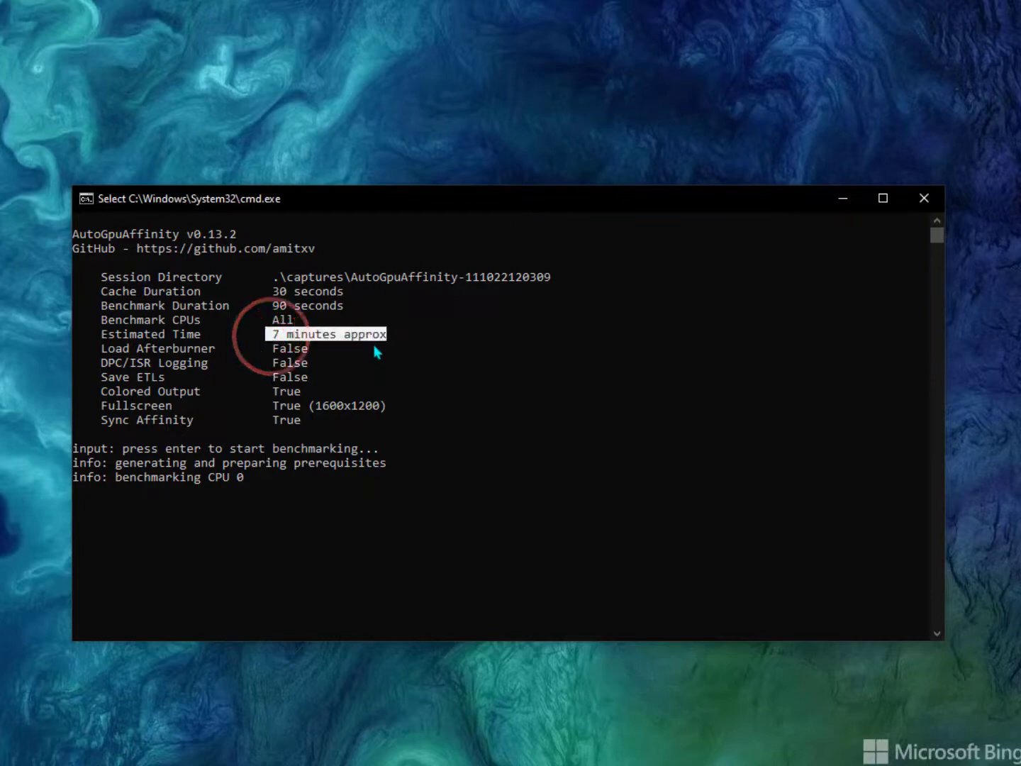